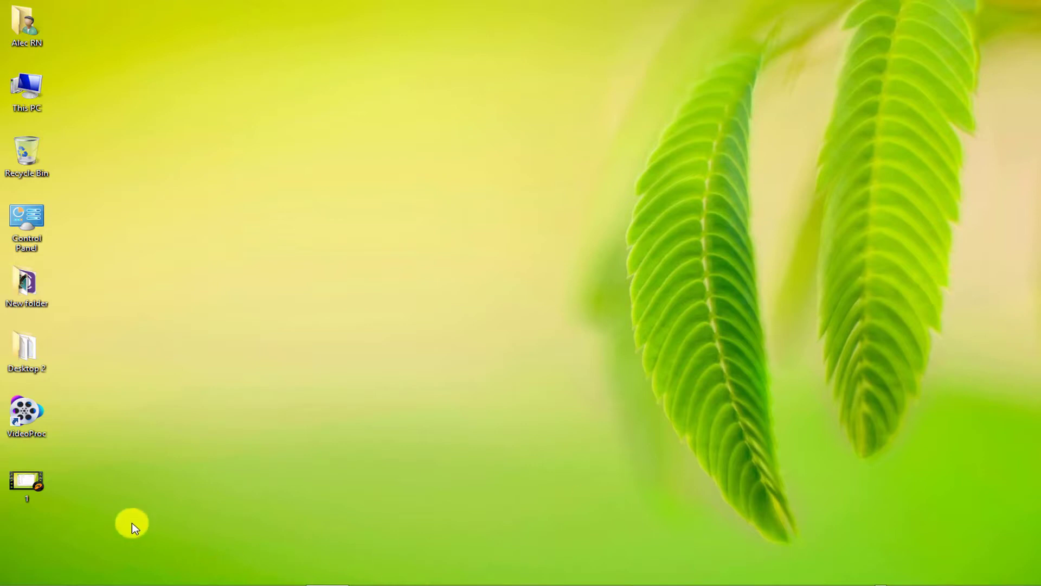
# View the properties of the desktop video file 1, then close them without changes.
pyautogui.rightClick(30, 481)
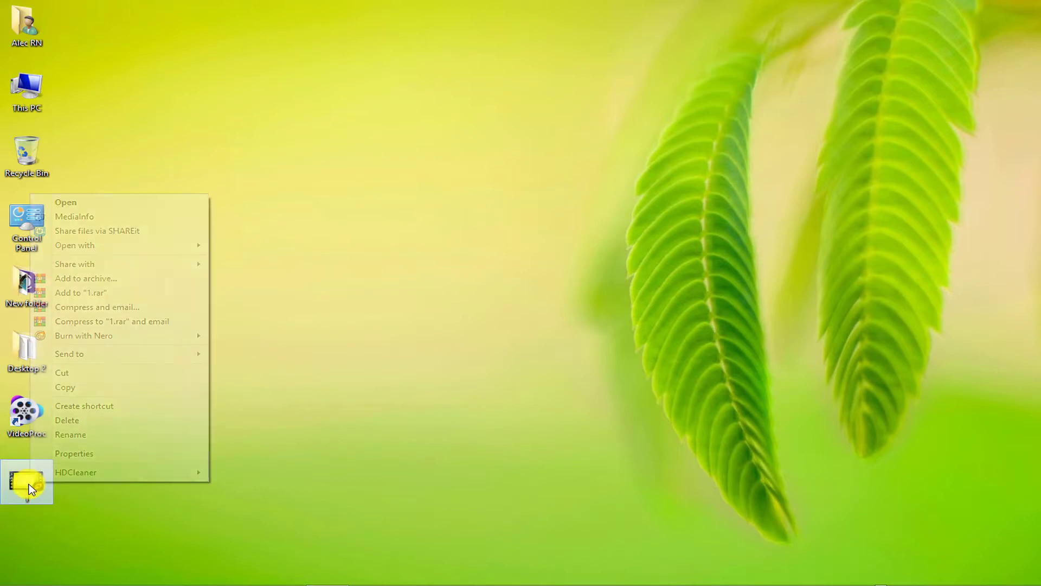
pyautogui.click(74, 453)
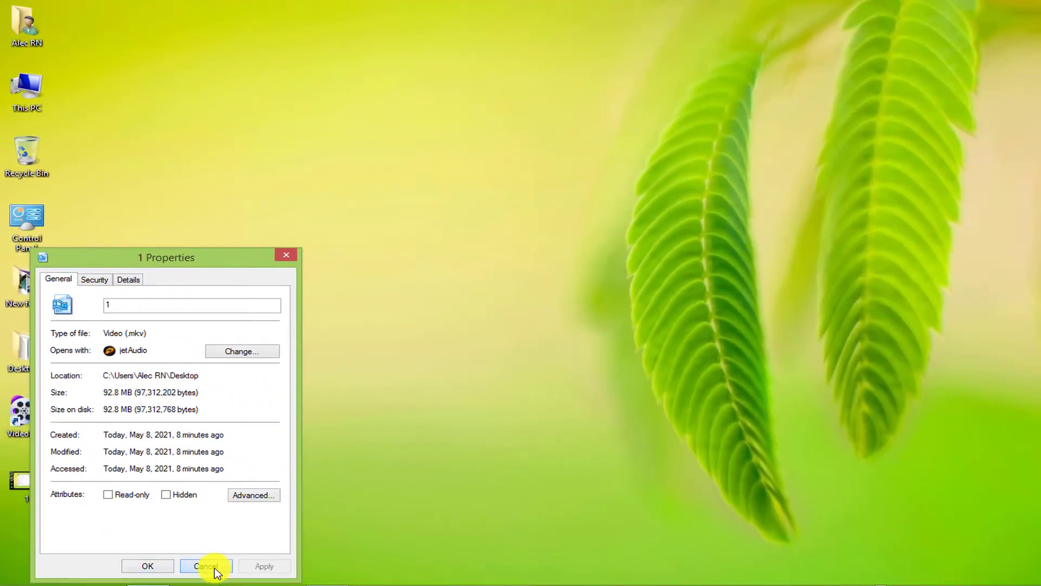
pyautogui.click(207, 566)
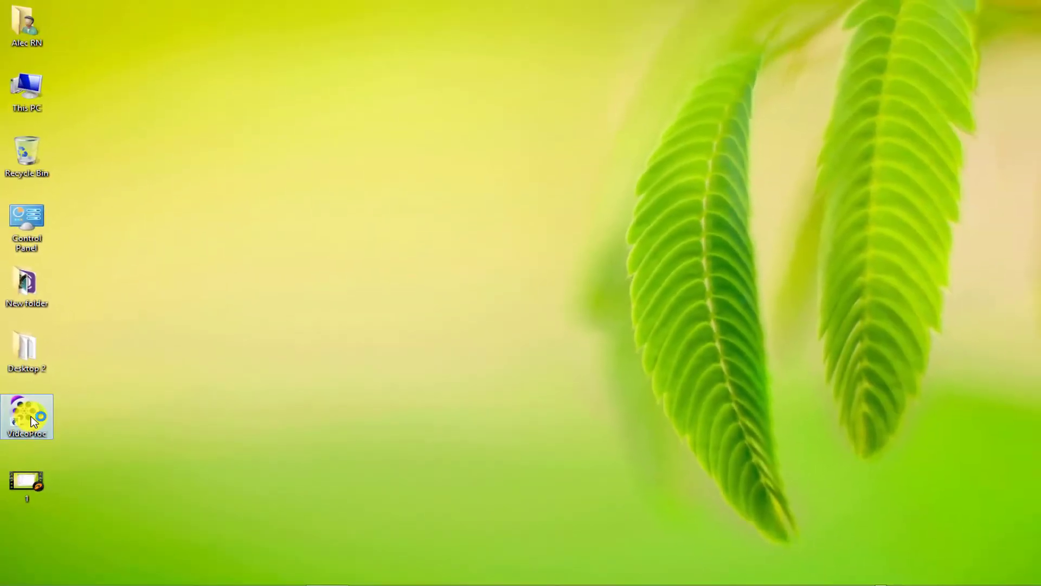
# Launch VideoProc and add 1.mkv from the Desktop to the Video workspace list.
pyautogui.doubleClick(31, 415)
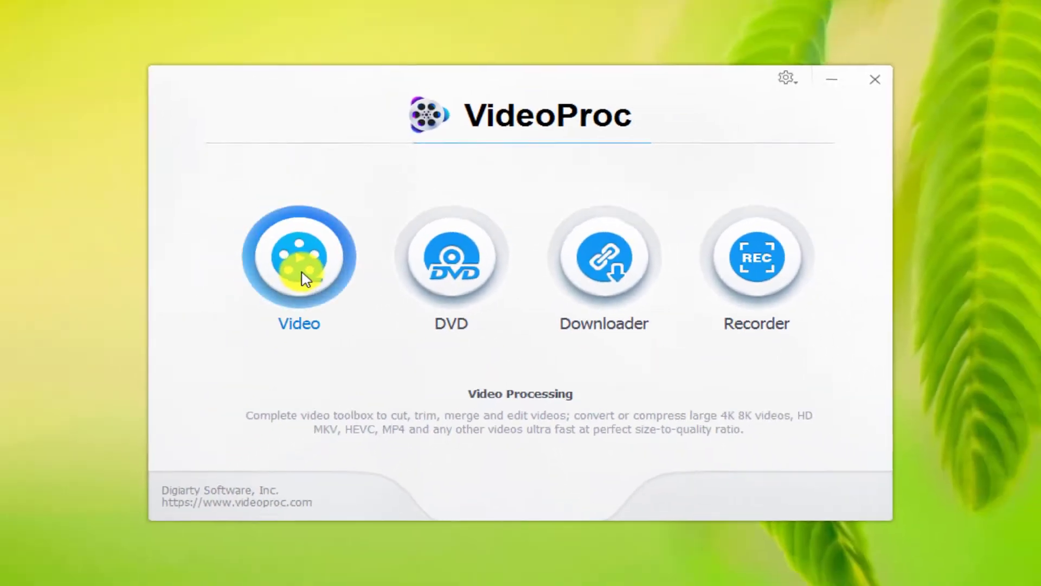
pyautogui.click(188, 244)
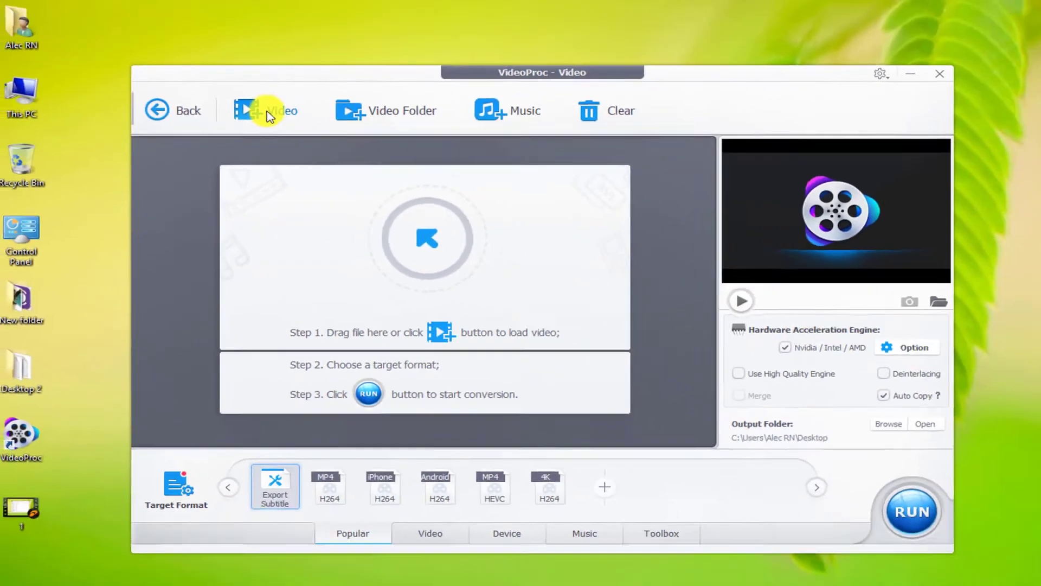
pyautogui.click(269, 114)
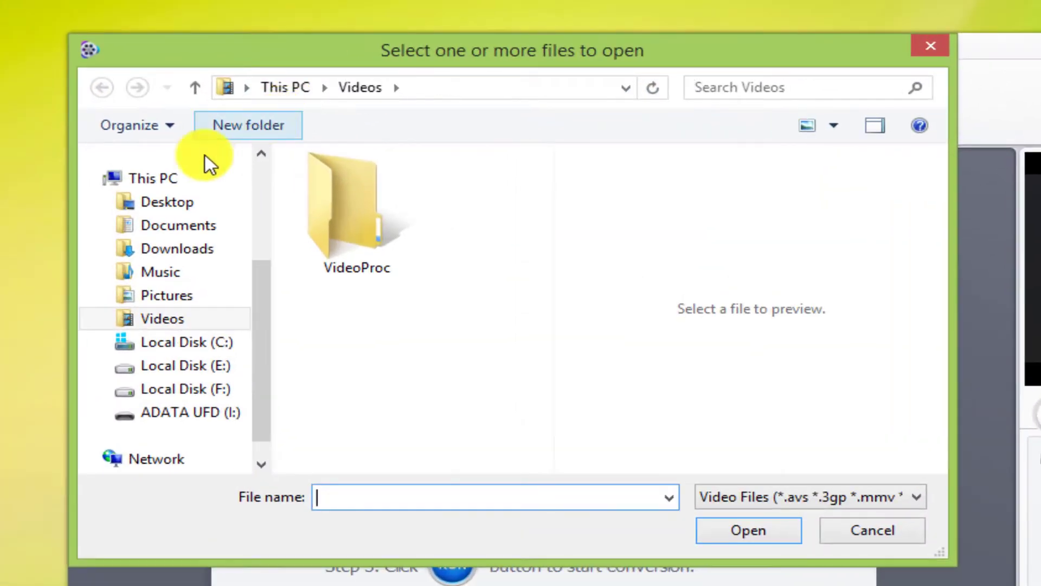
pyautogui.click(167, 202)
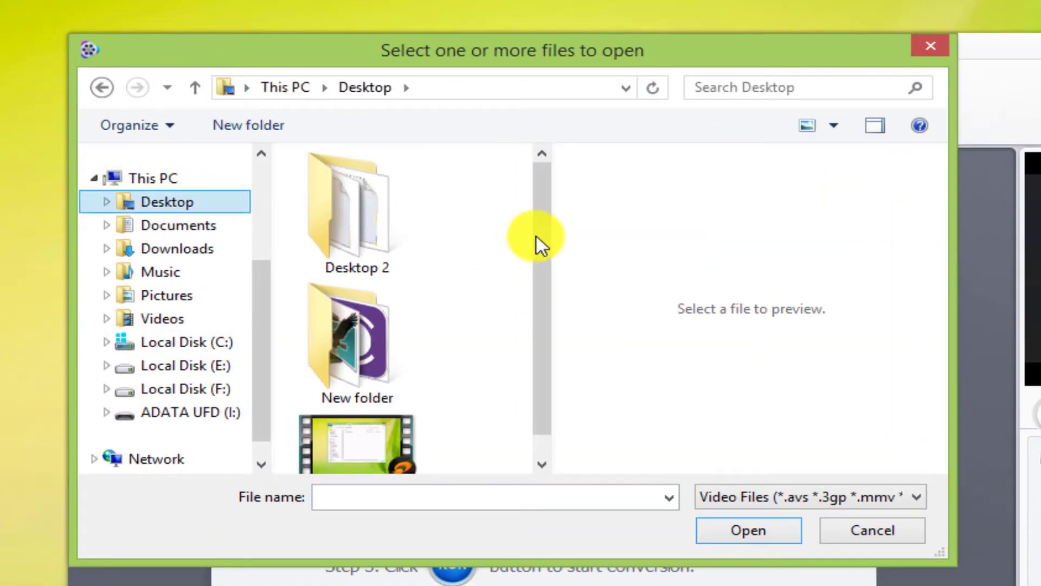
pyautogui.moveTo(542, 229); pyautogui.dragTo(542, 310)
pyautogui.click(354, 426)
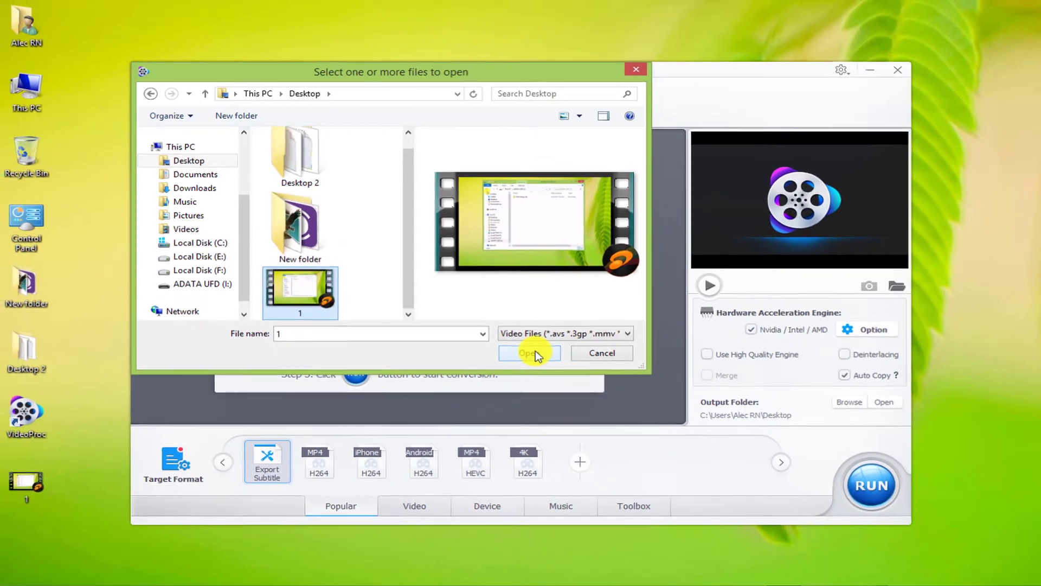
pyautogui.click(522, 350)
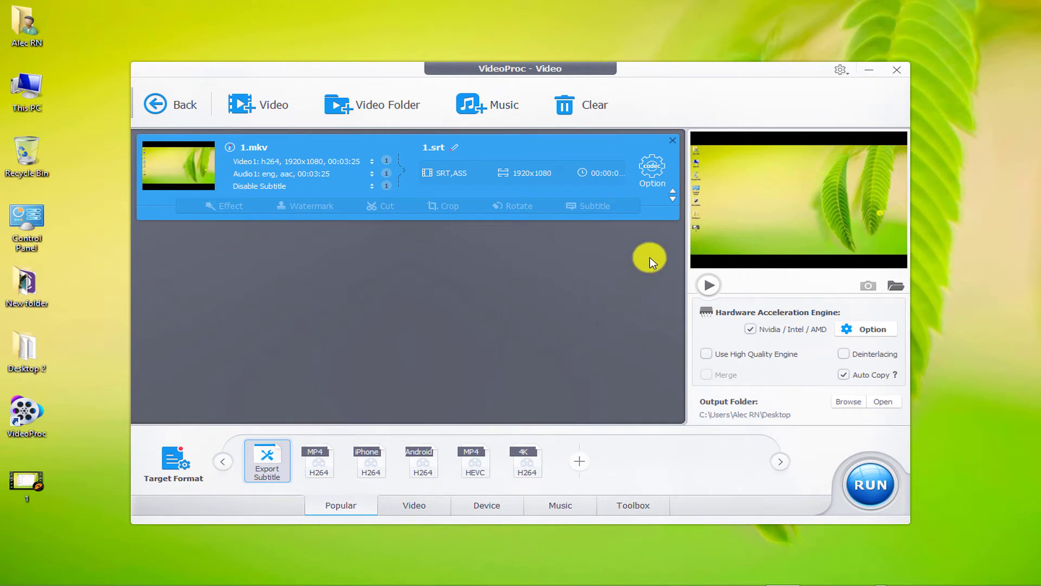
# Replace the listed video with 1.mkv dragged from the desktop, and enable subtitle track Sub 1: SubRip subtitle.
pyautogui.click(672, 137)
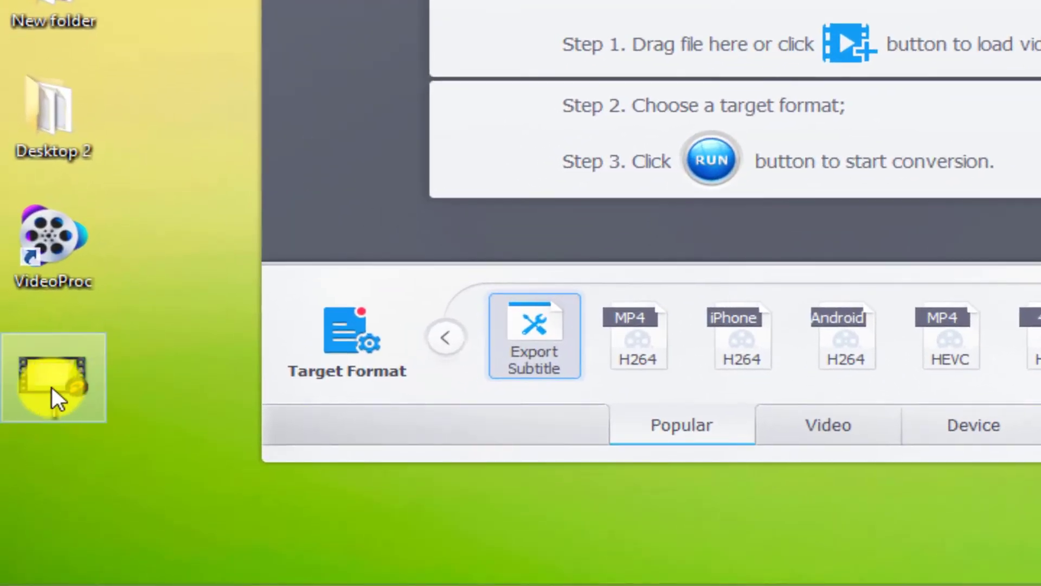
pyautogui.moveTo(51, 386); pyautogui.dragTo(391, 221)
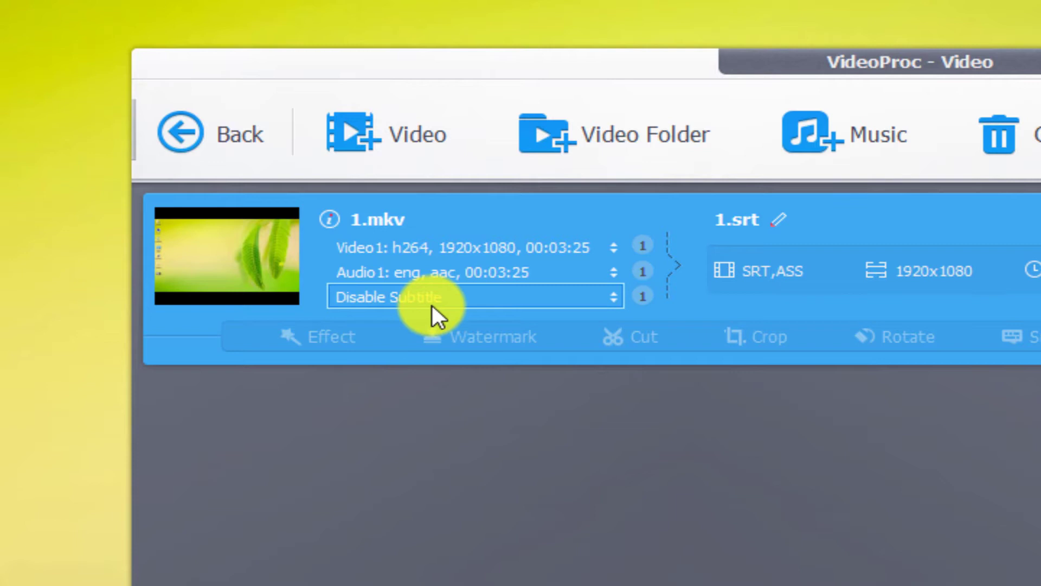
pyautogui.click(616, 295)
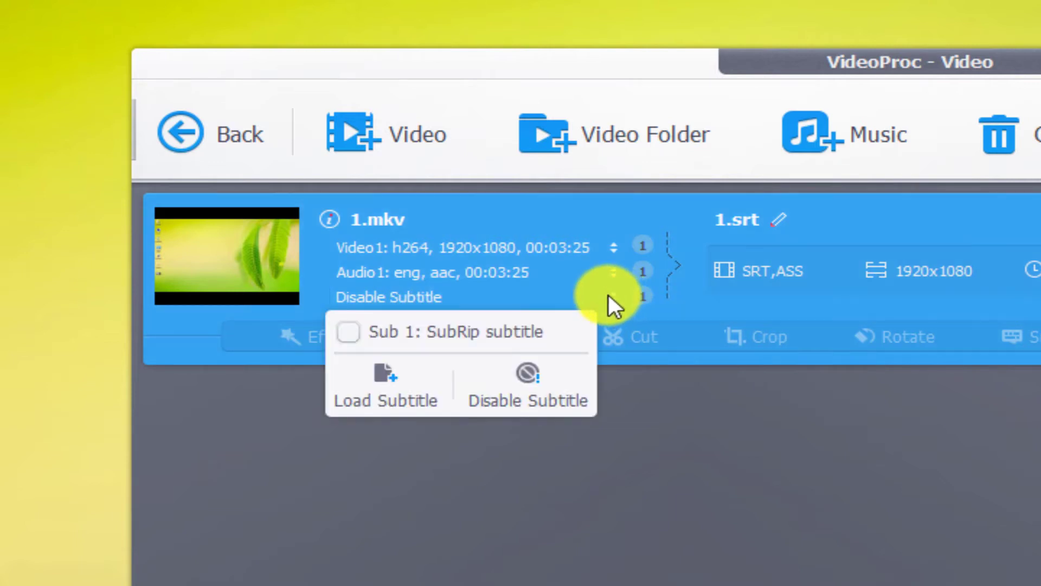
pyautogui.click(349, 331)
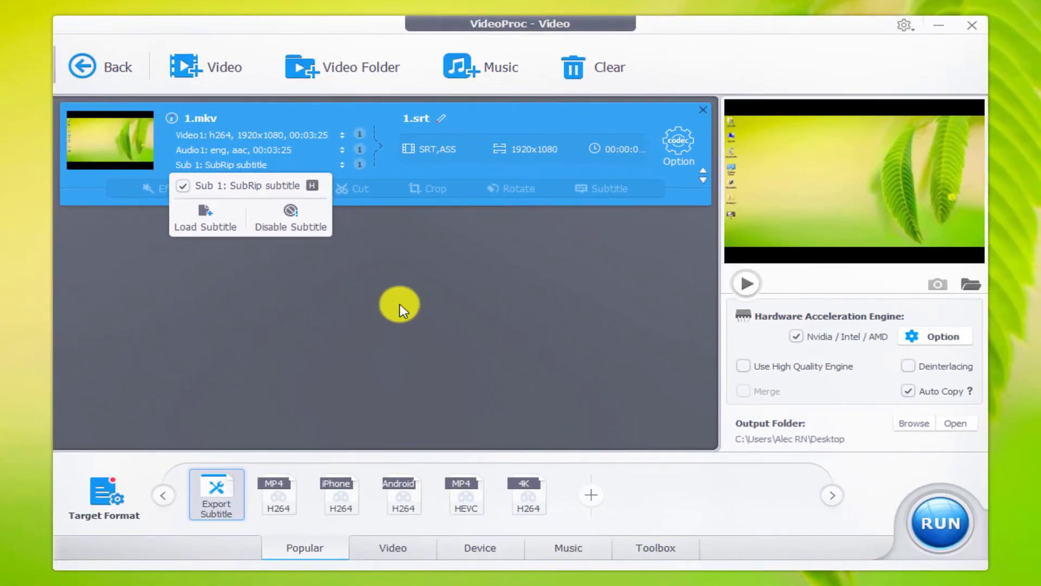
pyautogui.click(398, 303)
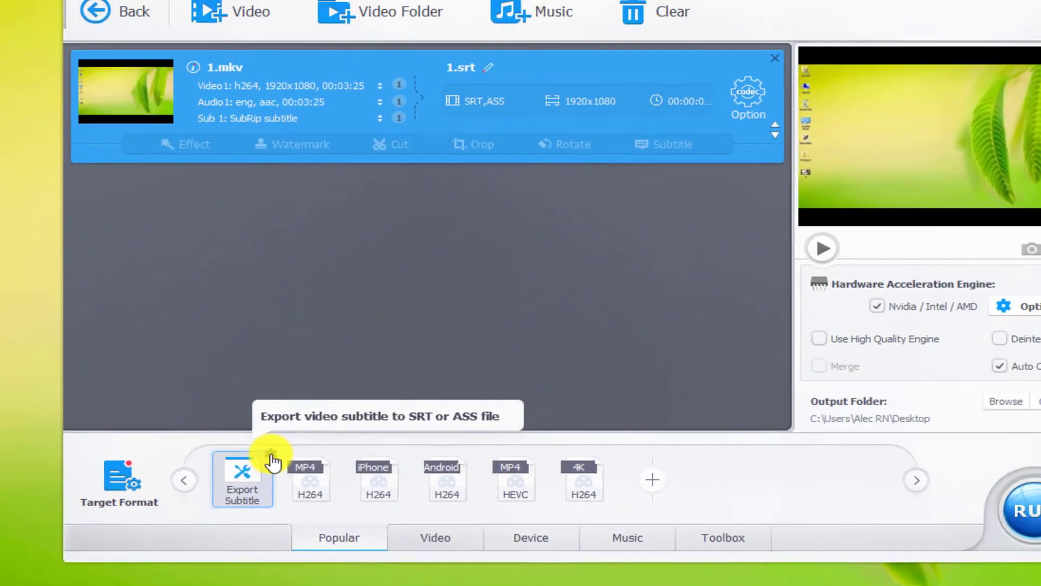
# Set the target format to Export Subtitle with srt(*.srt) kept, and confirm with Done.
pyautogui.click(272, 461)
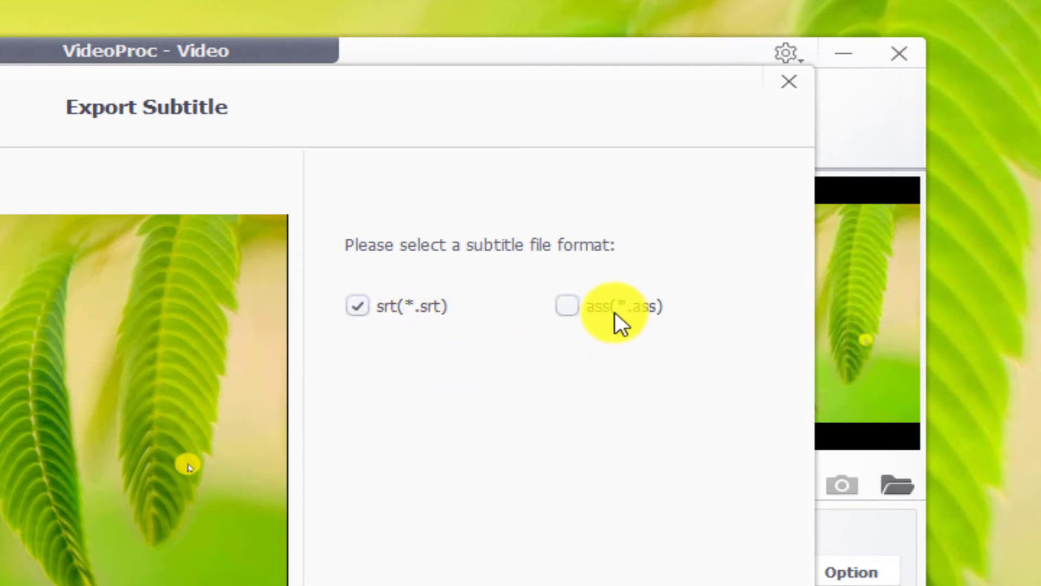
pyautogui.click(358, 306)
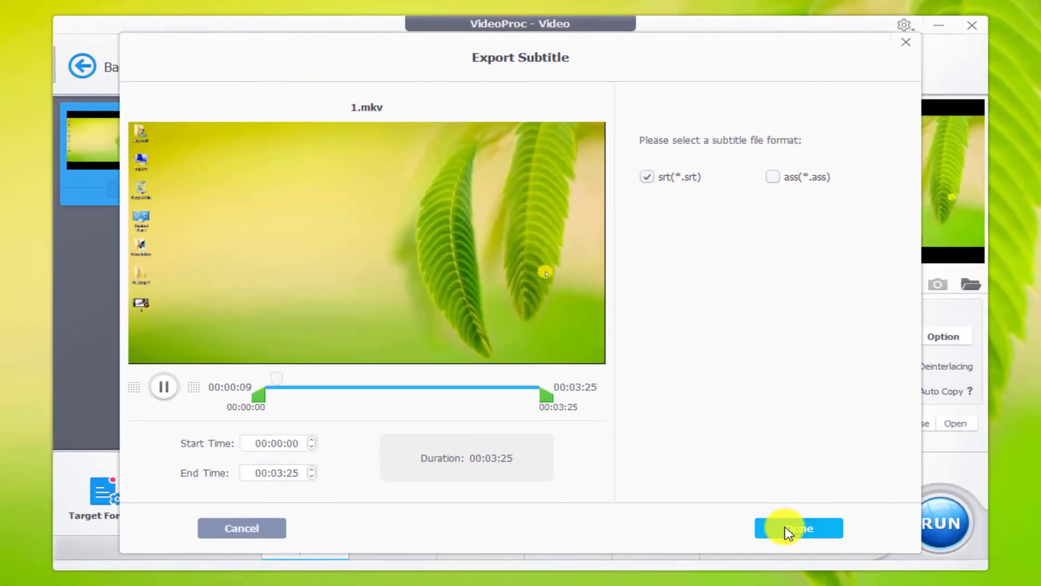
pyautogui.click(784, 528)
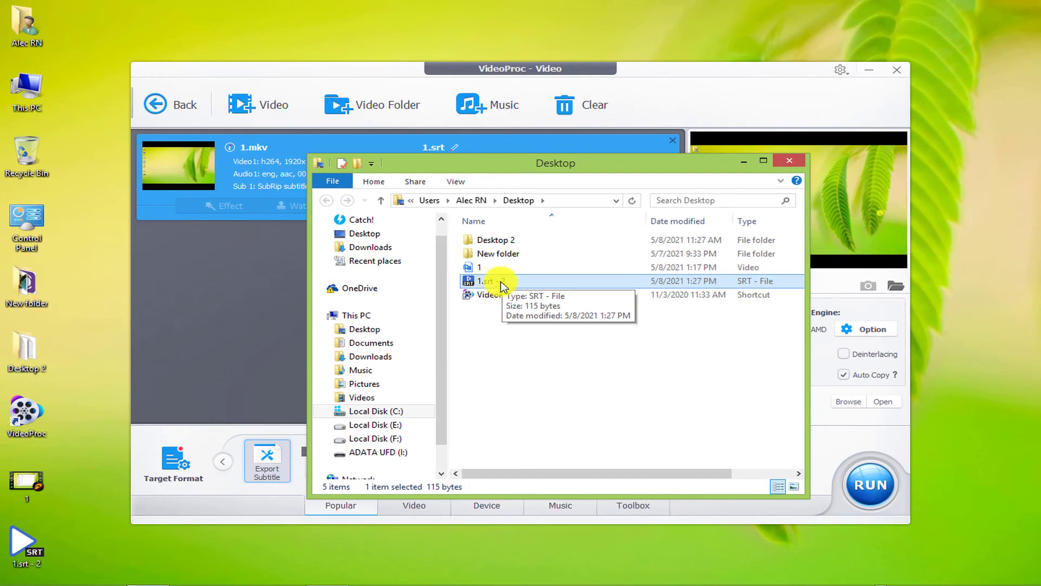
# Close the Desktop output folder and the Video workspace, confirm clearing the list, and quit VideoProc.
pyautogui.click(791, 164)
pyautogui.click(897, 70)
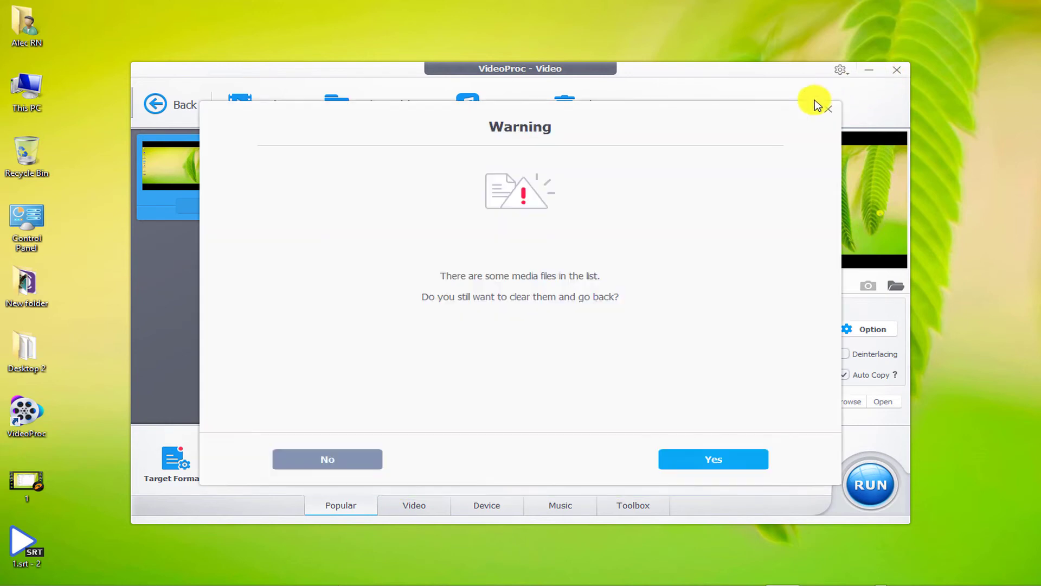
pyautogui.click(729, 460)
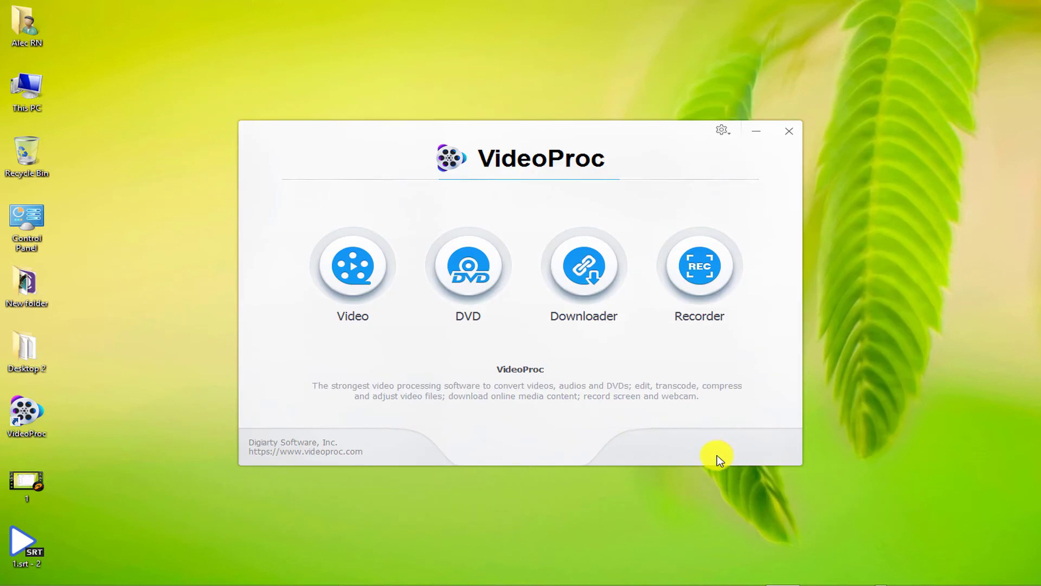
pyautogui.click(782, 135)
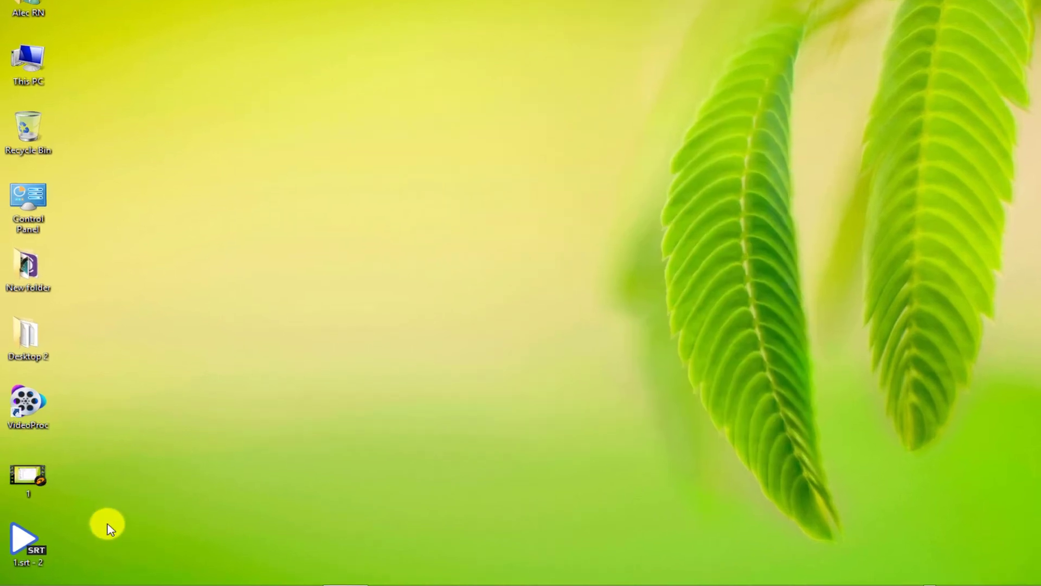
pyautogui.click(24, 545)
pyautogui.rightClick(45, 501)
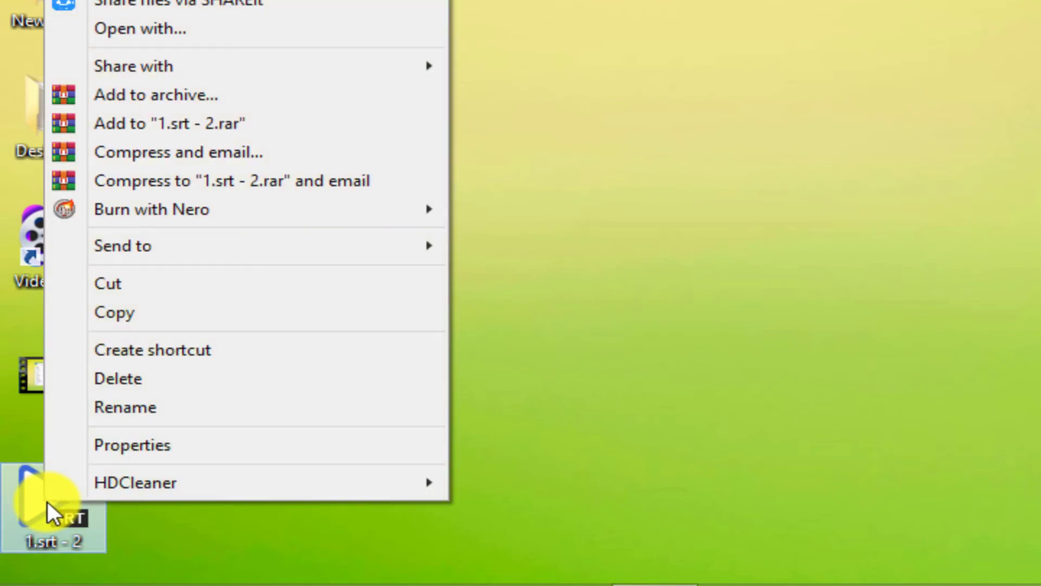
pyautogui.click(127, 448)
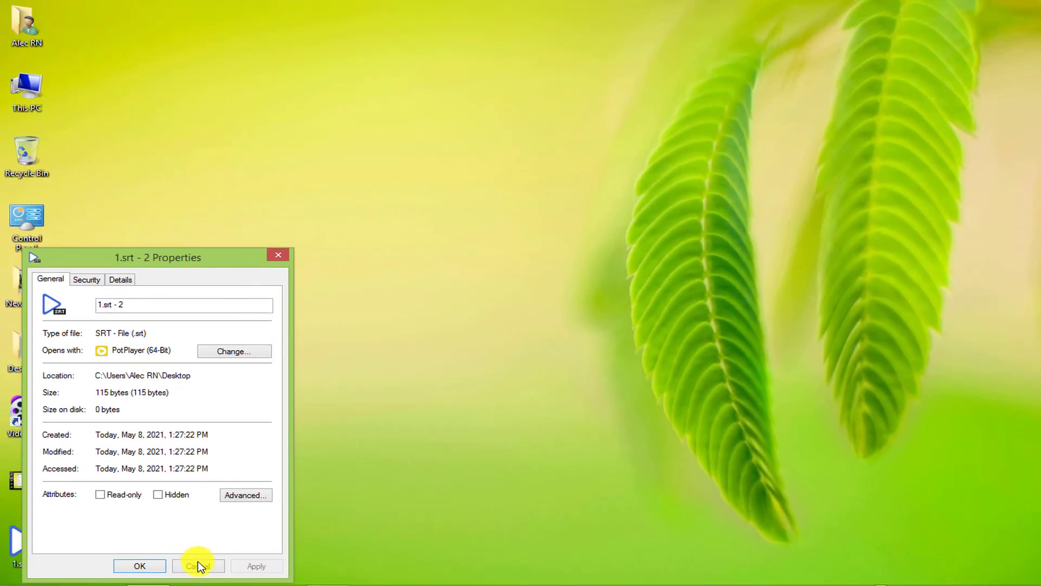
pyautogui.click(198, 566)
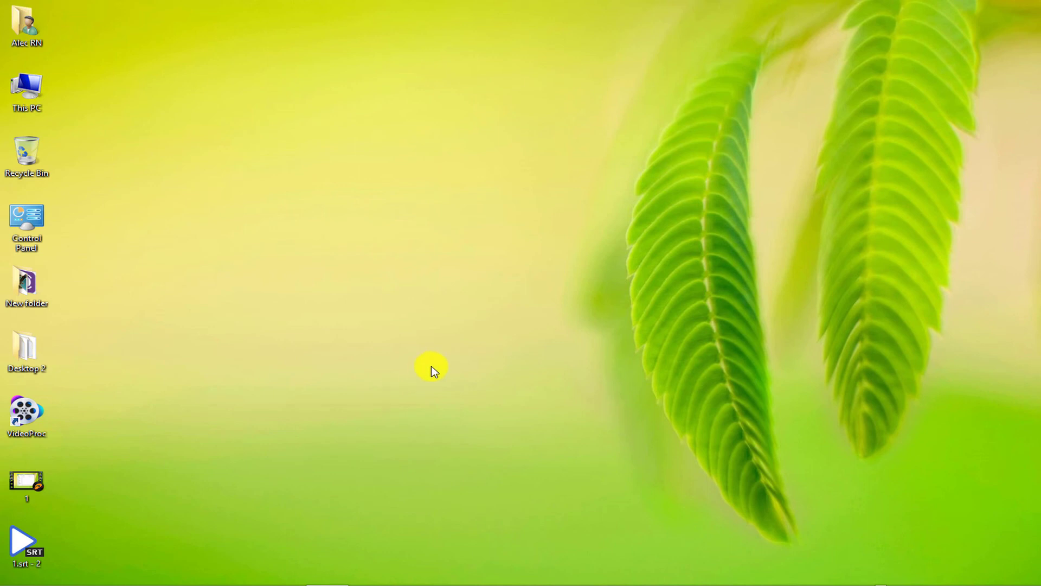